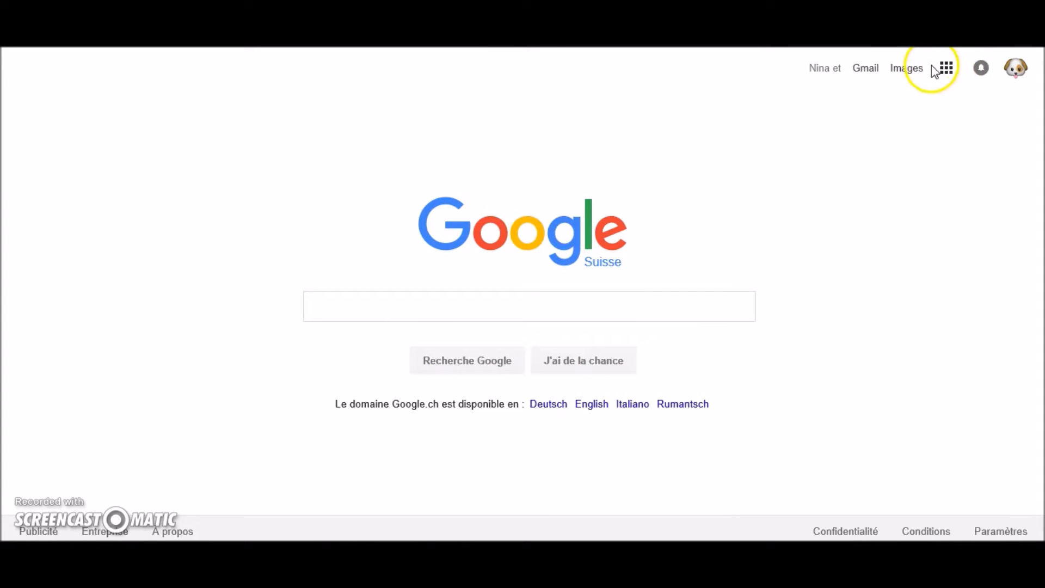
# - Open Google+ from the Google apps and go to the Hangouts en direct page in its Hangouts section
pyautogui.click(946, 71)
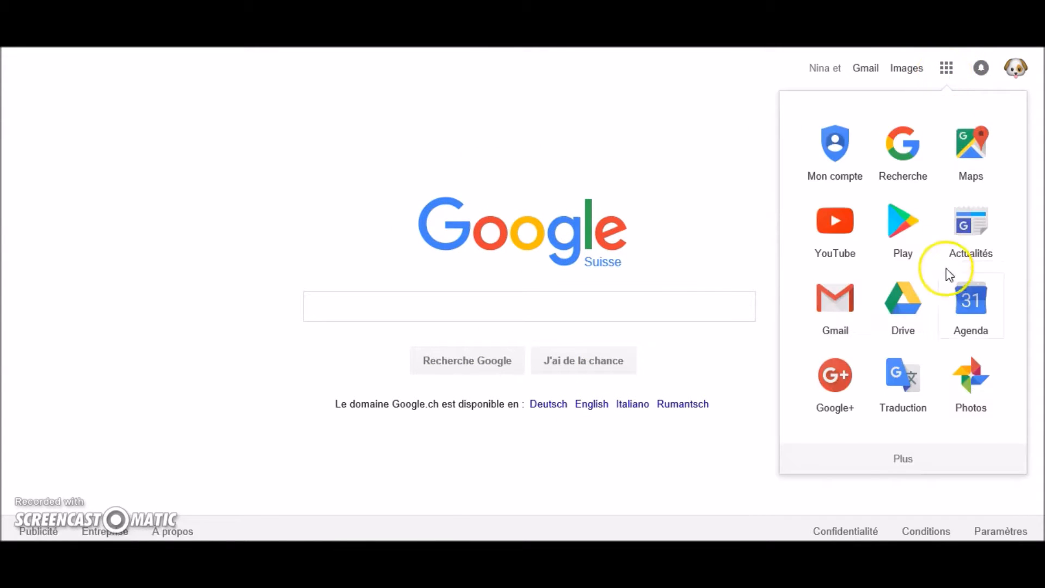
pyautogui.click(837, 400)
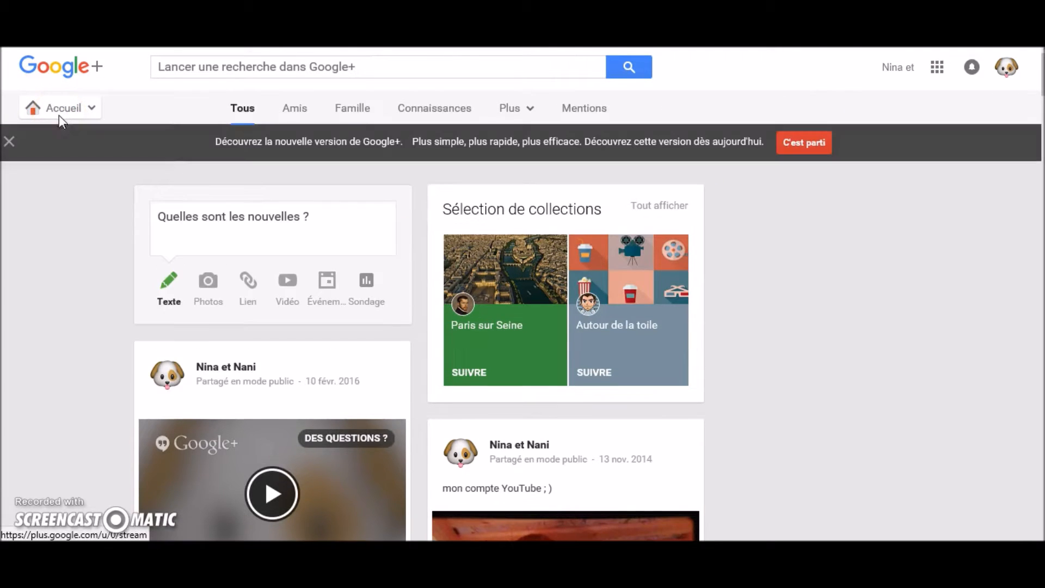
pyautogui.moveTo(59, 116)
pyautogui.click(63, 137)
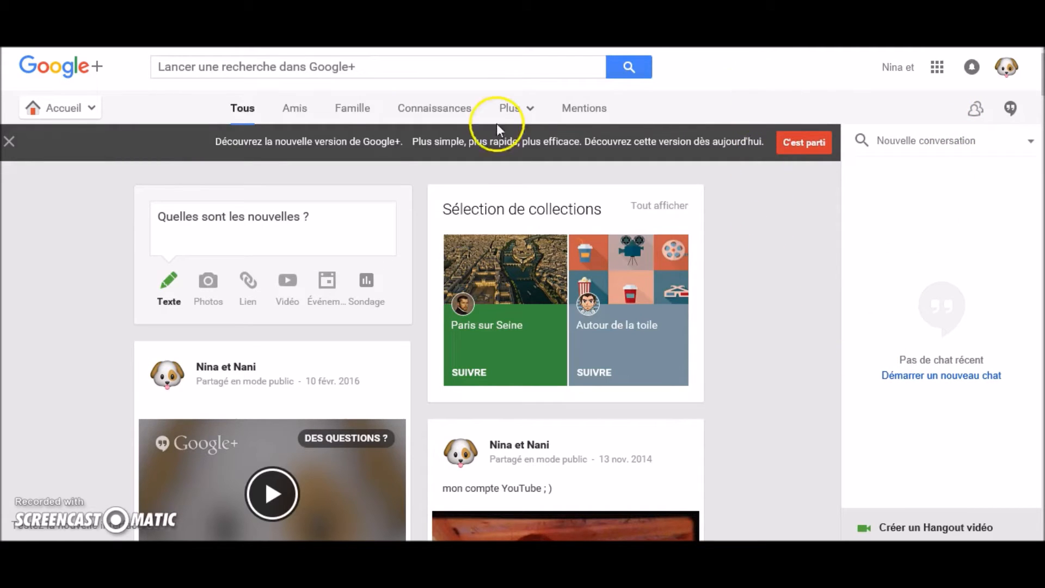
pyautogui.click(68, 109)
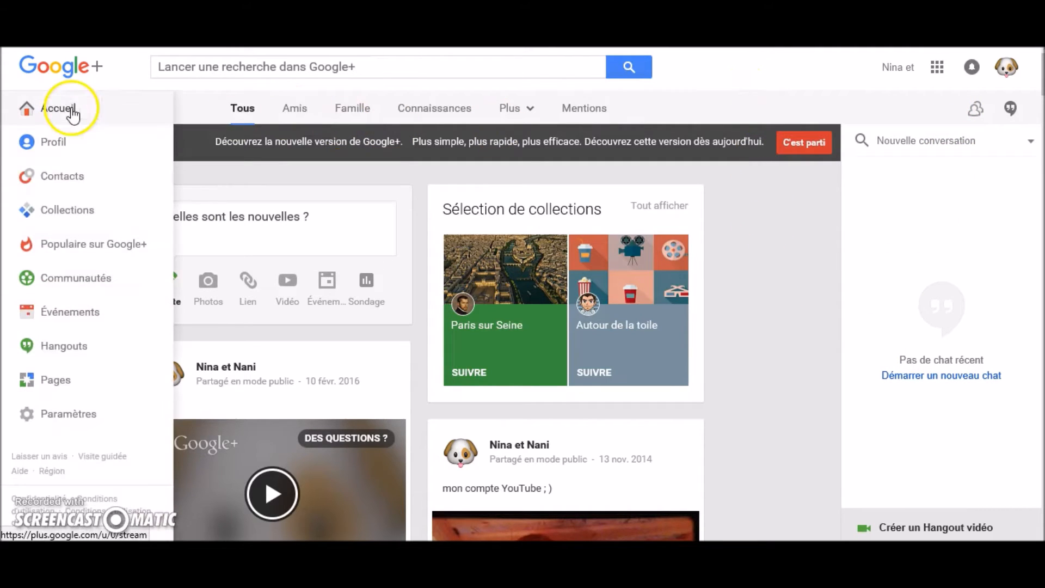
pyautogui.click(102, 351)
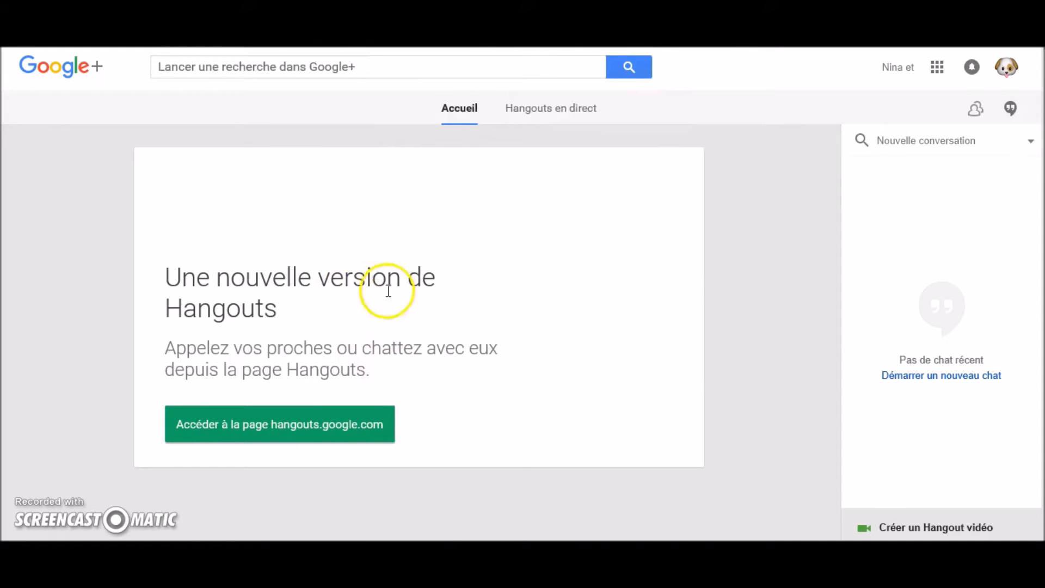
pyautogui.click(535, 107)
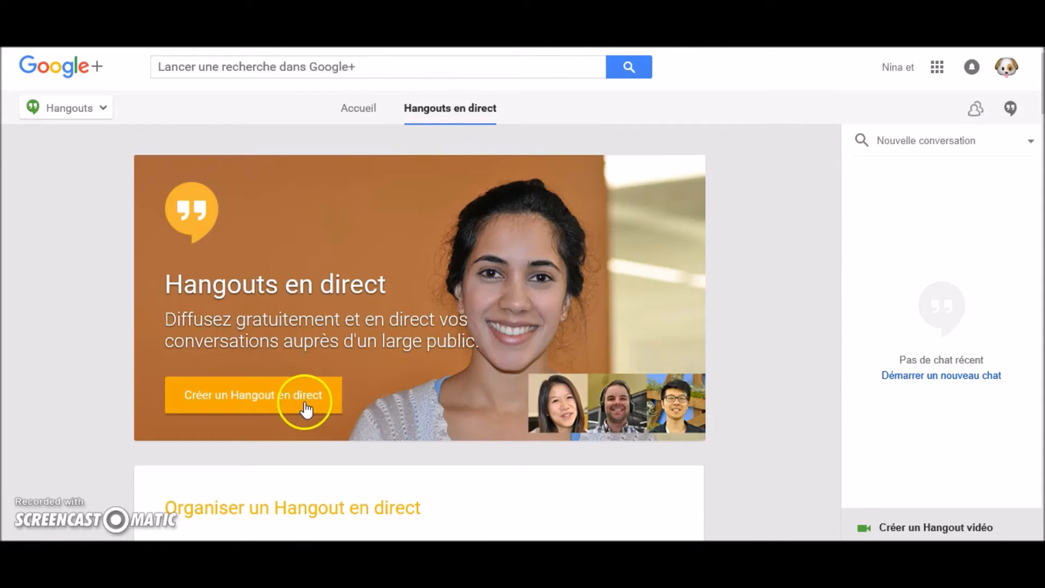
# - Create a Hangout en direct named "Test" with the description "Hey !"
pyautogui.click(305, 402)
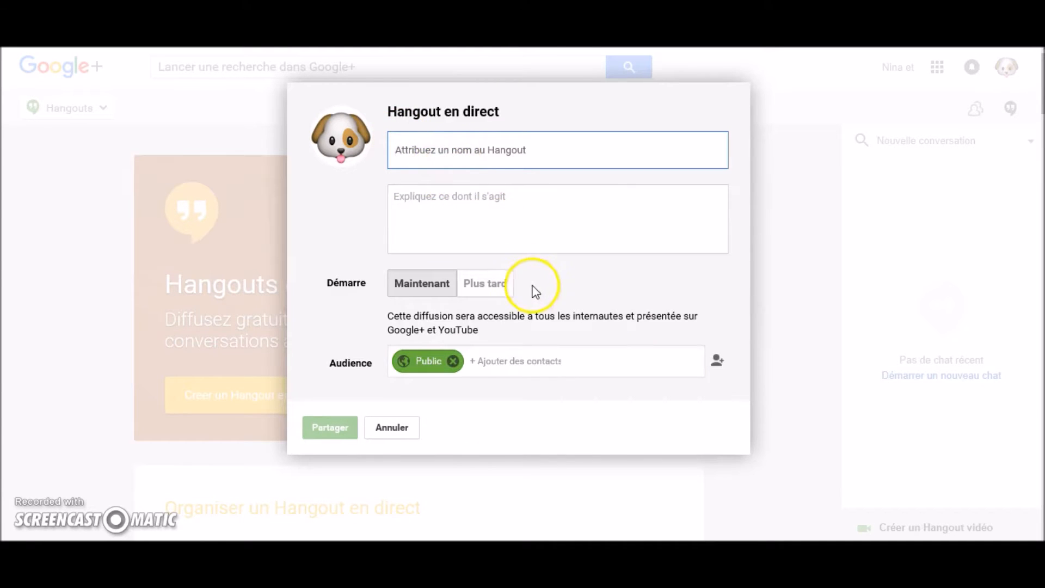
pyautogui.write('Test')
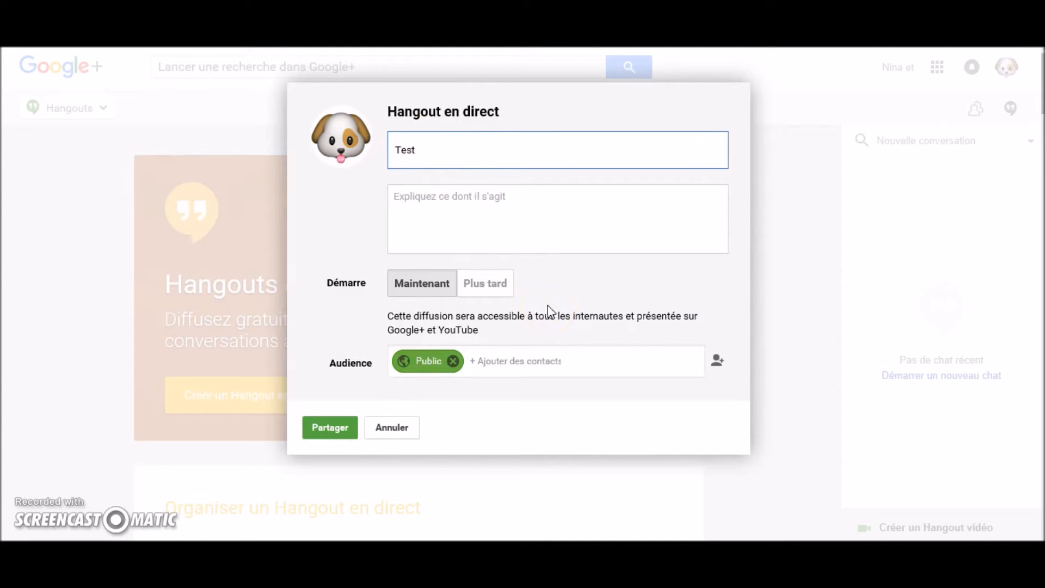
pyautogui.click(466, 206)
pyautogui.click(556, 282)
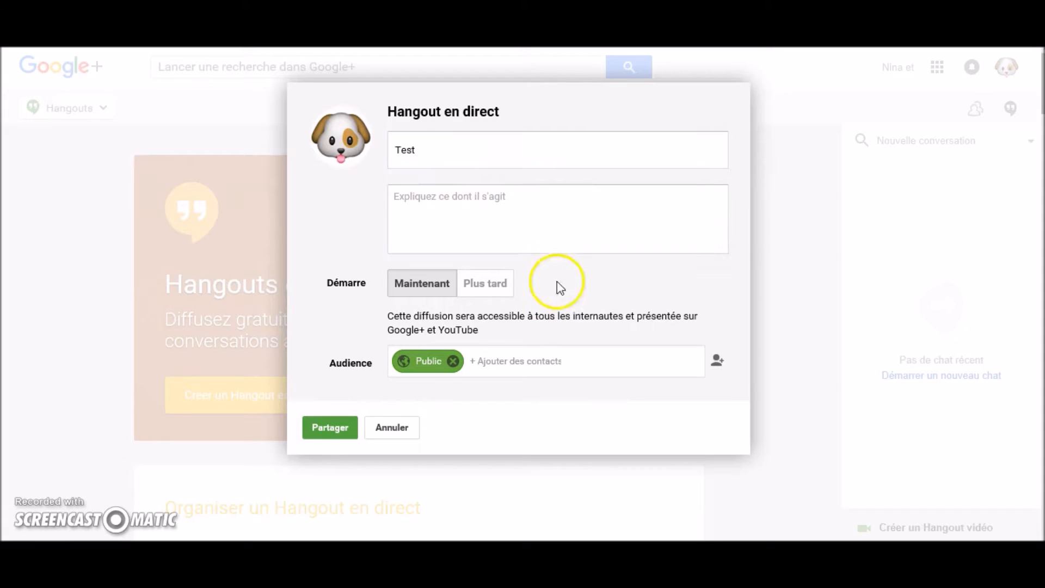
pyautogui.write('Hey ')
pyautogui.write('H')
pyautogui.press('BackSpace')
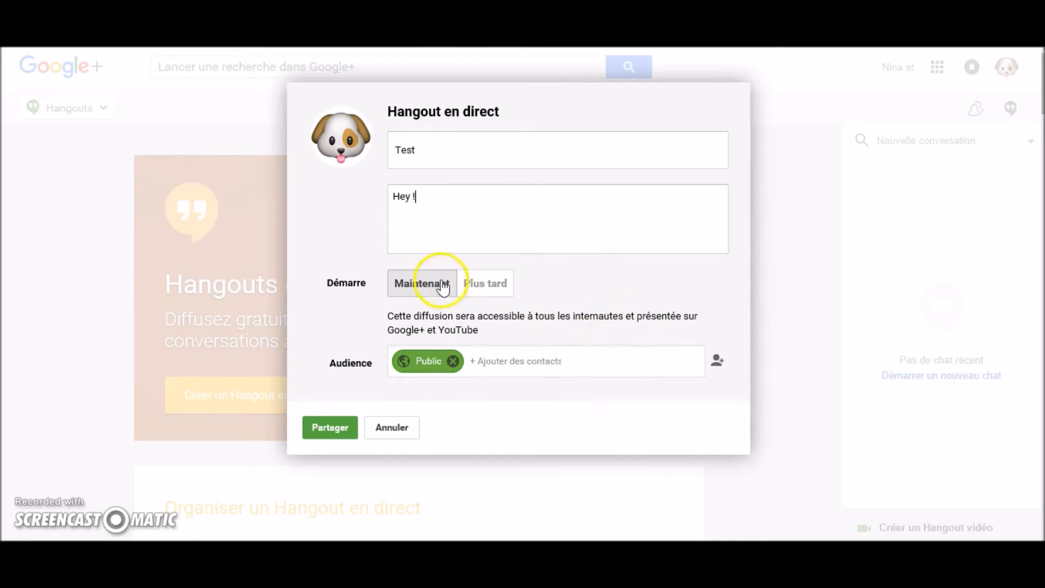
# - Schedule the Hangout for later (Plus tard) on 24 mai 2016 at 17:00 with a duration of 1.00
pyautogui.click(474, 286)
pyautogui.click(424, 298)
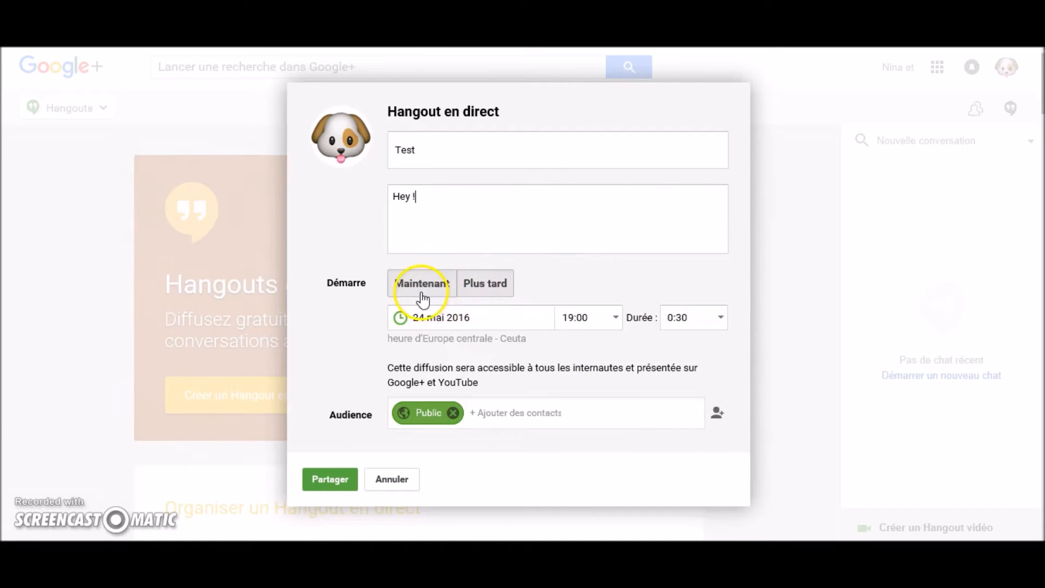
pyautogui.click(480, 288)
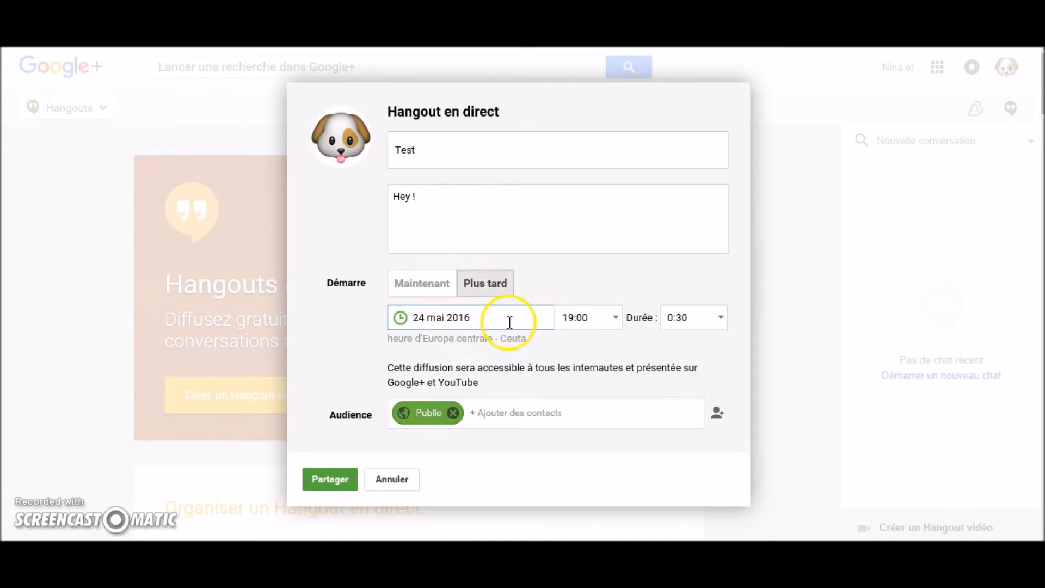
pyautogui.click(510, 322)
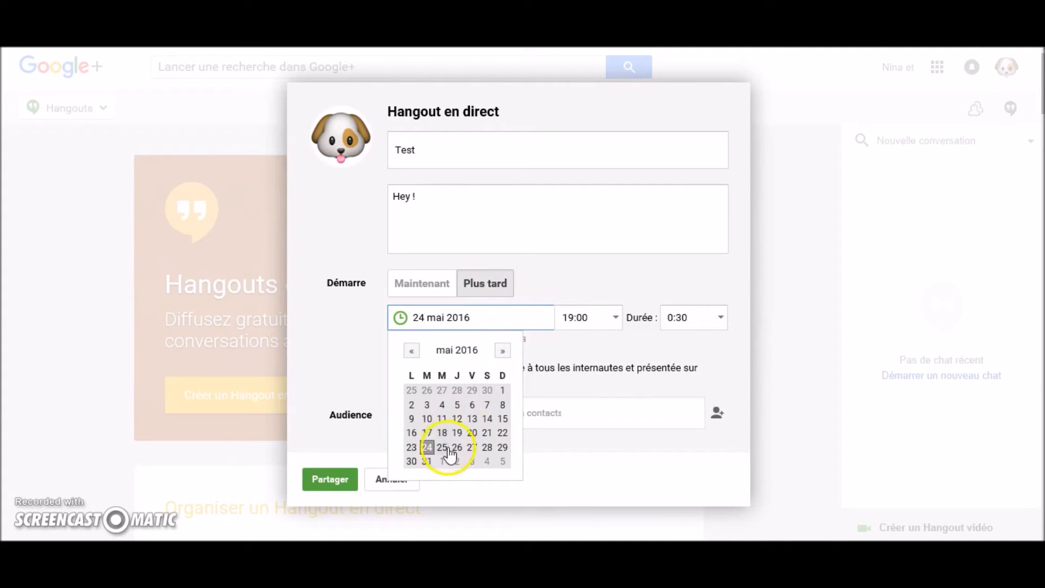
pyautogui.click(427, 447)
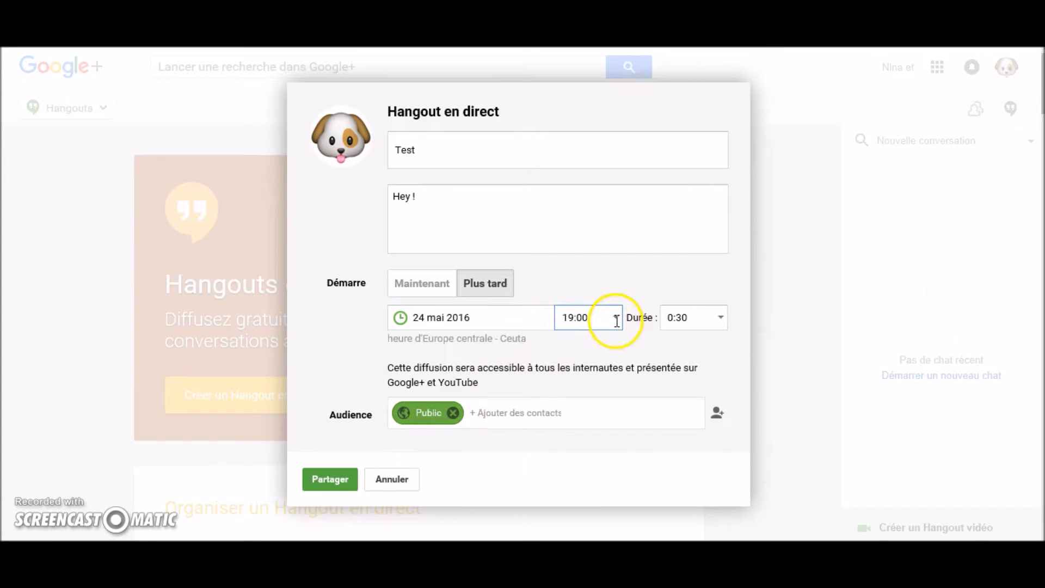
pyautogui.click(613, 319)
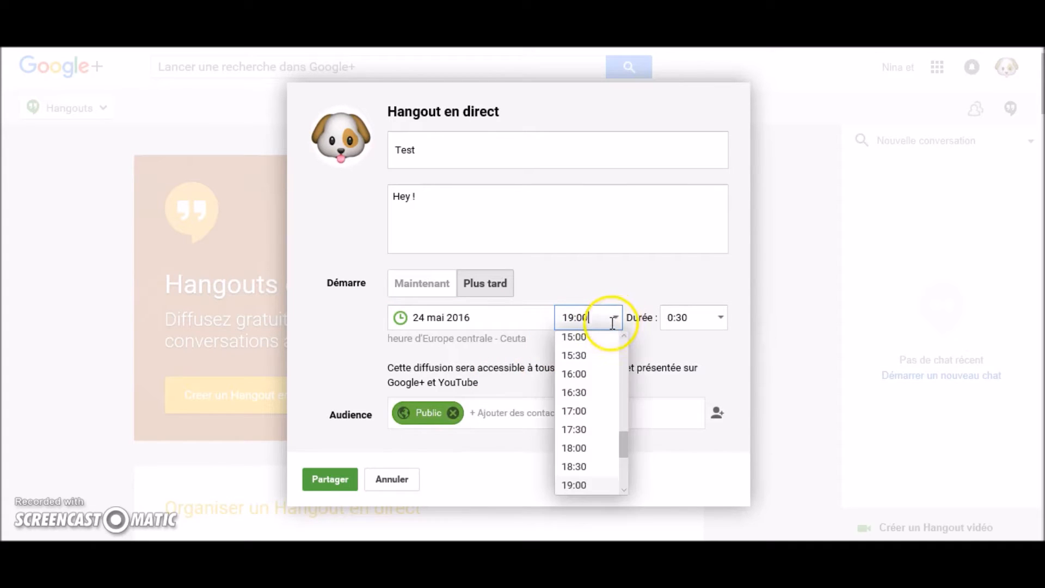
pyautogui.click(578, 411)
pyautogui.click(692, 316)
pyautogui.moveTo(691, 316); pyautogui.dragTo(672, 338)
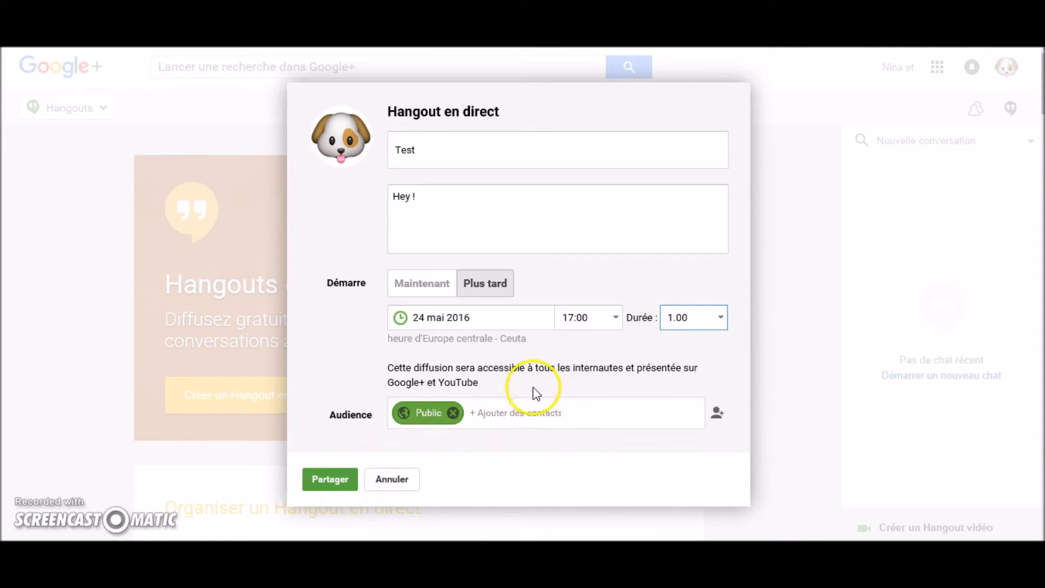
# - Share the Test event publicly and launch its video Hangout, opening the site with Internet Explorer
pyautogui.click(338, 483)
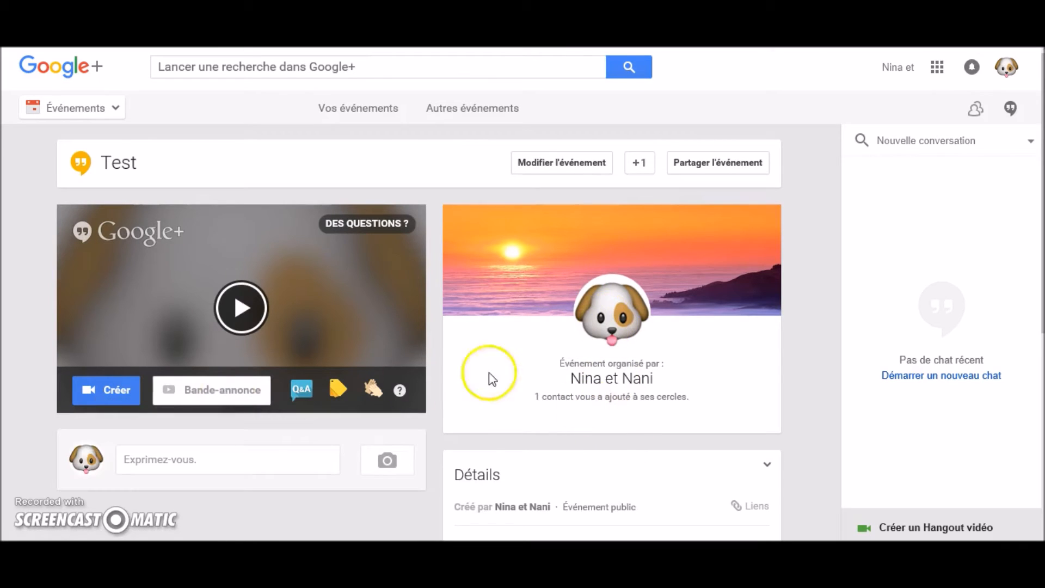
pyautogui.click(104, 406)
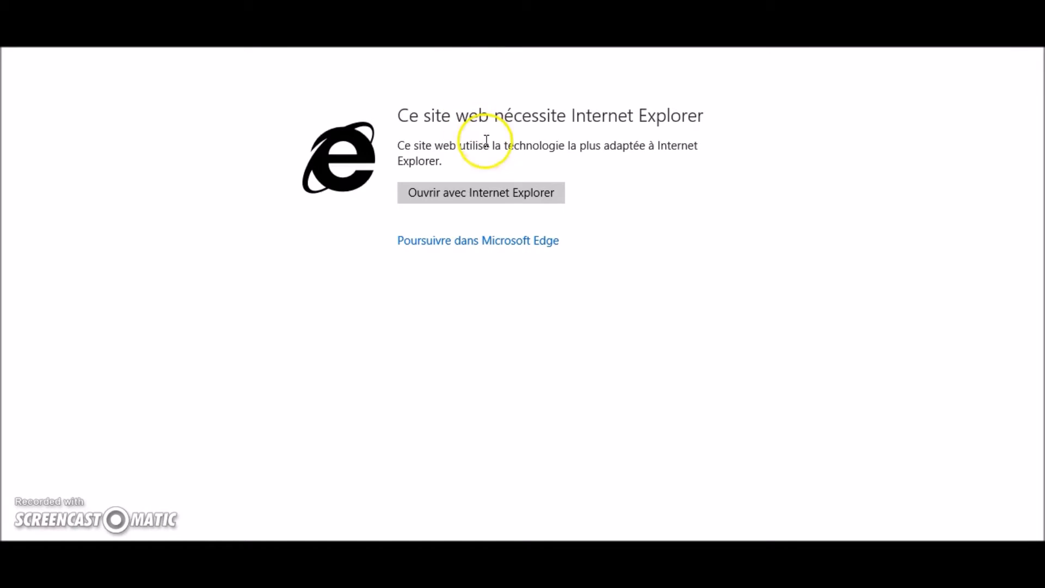
pyautogui.click(518, 200)
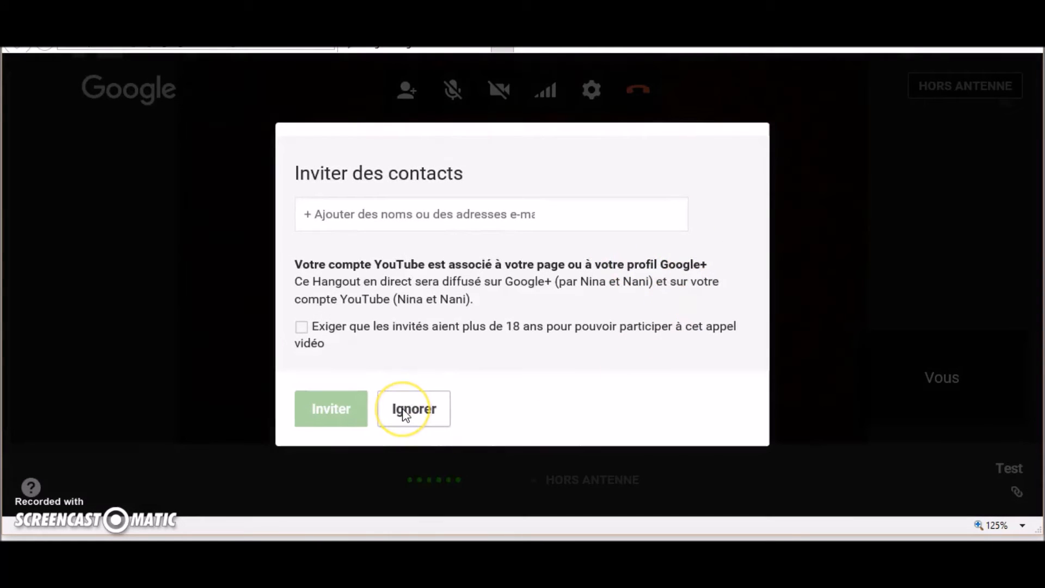
# - Accept the Google+ Hangouts en direct and YouTube conditions and skip inviting contacts
pyautogui.click(413, 409)
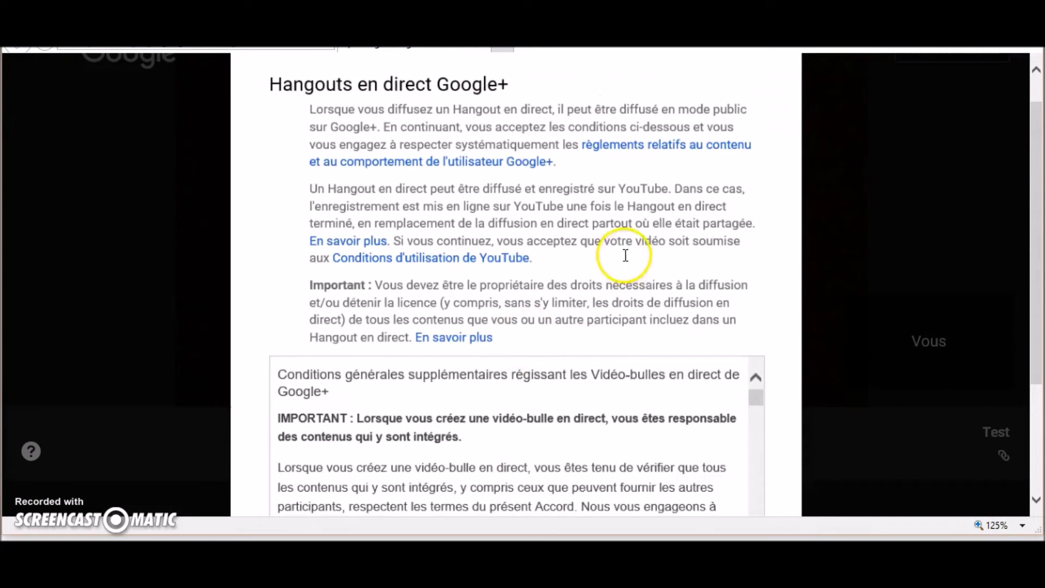
pyautogui.moveTo(1036, 180); pyautogui.dragTo(1036, 277)
pyautogui.click(276, 400)
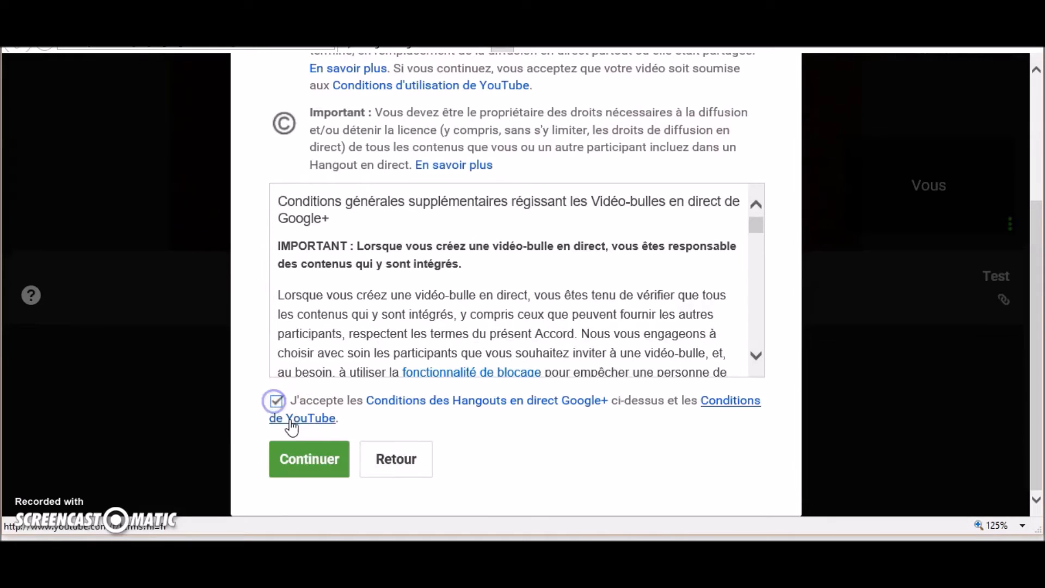
pyautogui.click(303, 441)
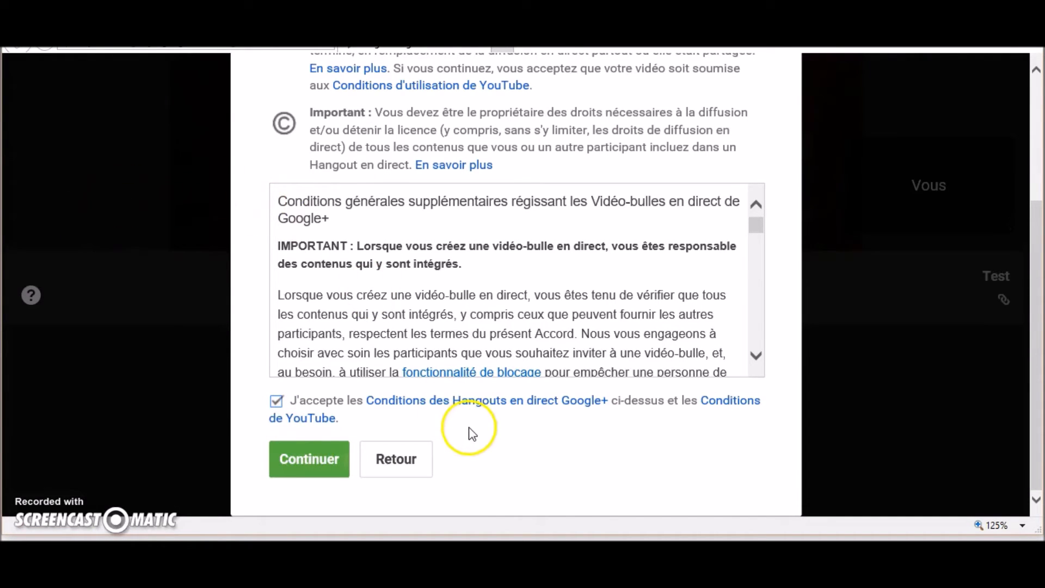
pyautogui.click(332, 461)
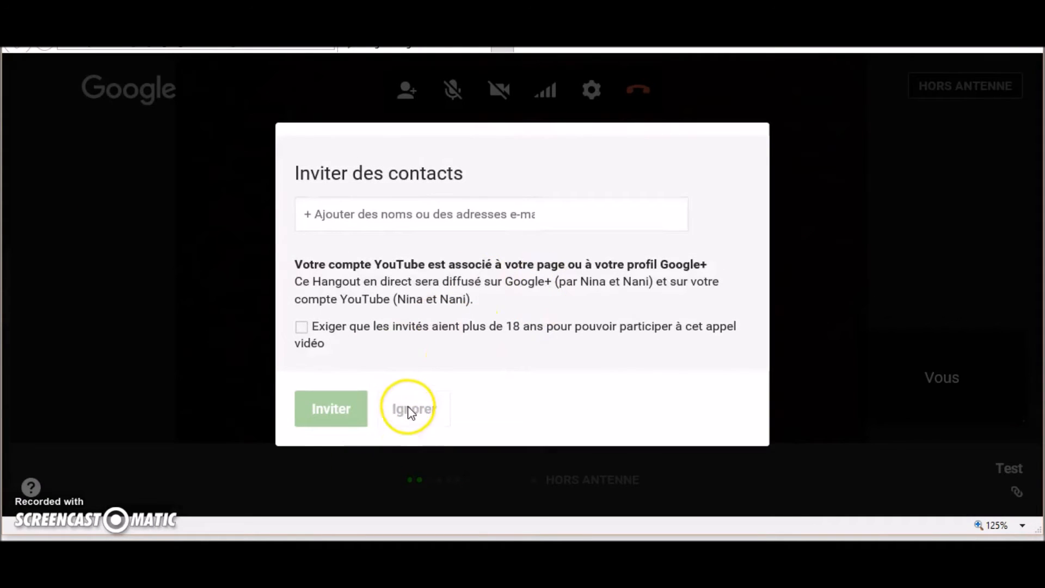
pyautogui.click(409, 411)
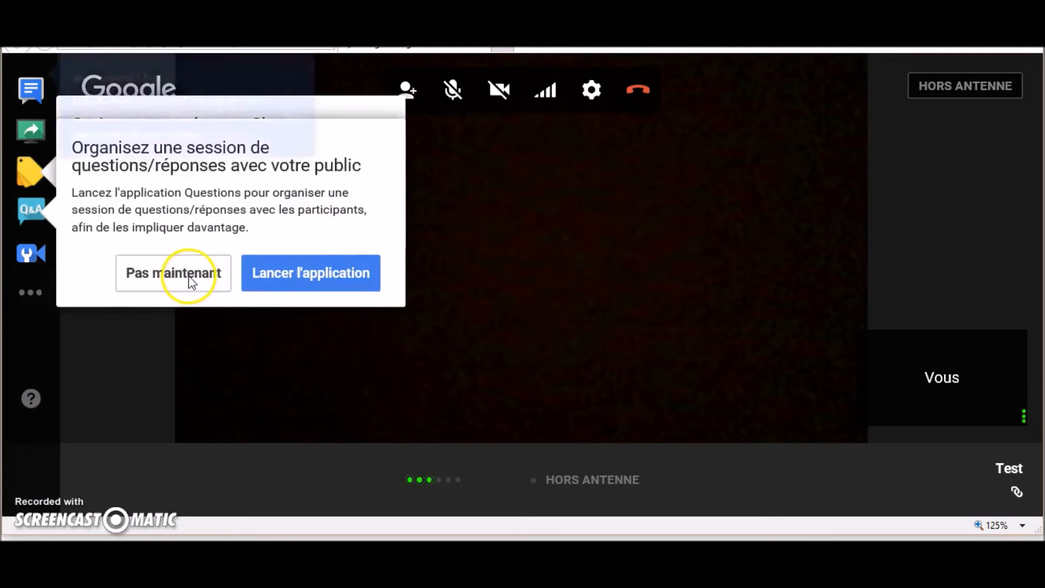
# - Decline the suggested question session and sharing app, and turn off the camera
pyautogui.click(189, 276)
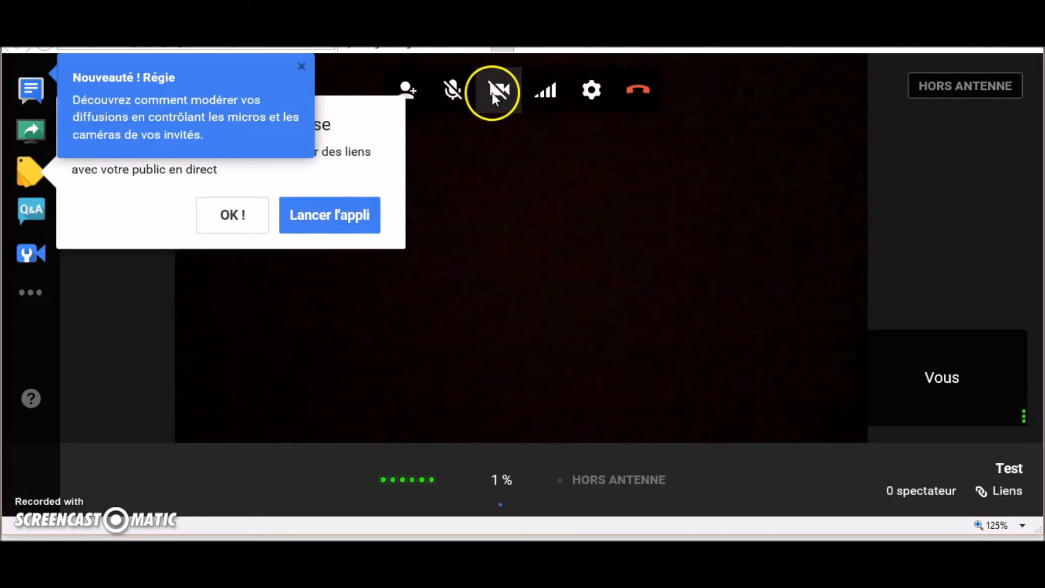
pyautogui.click(492, 92)
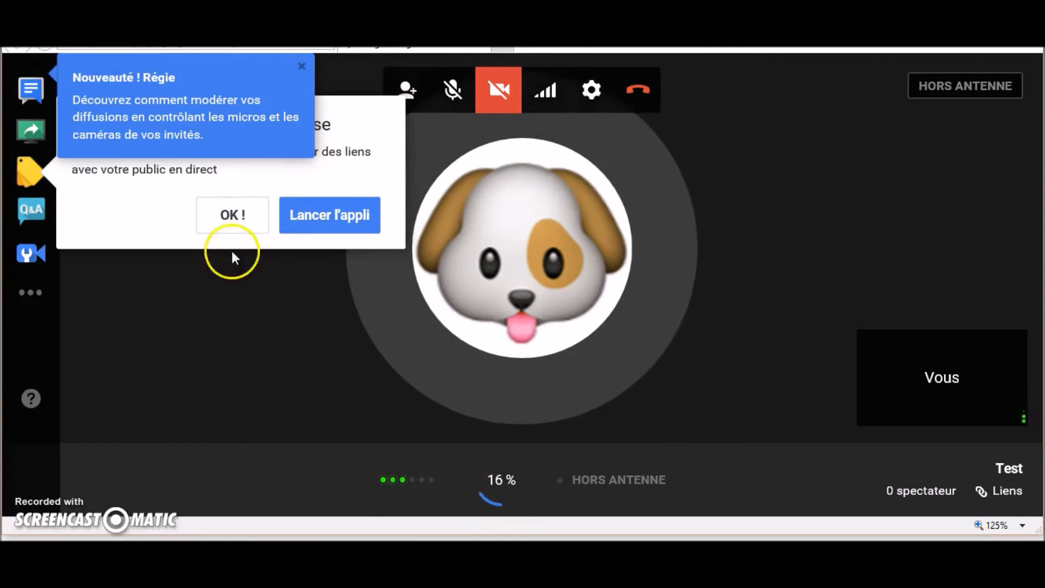
pyautogui.click(246, 218)
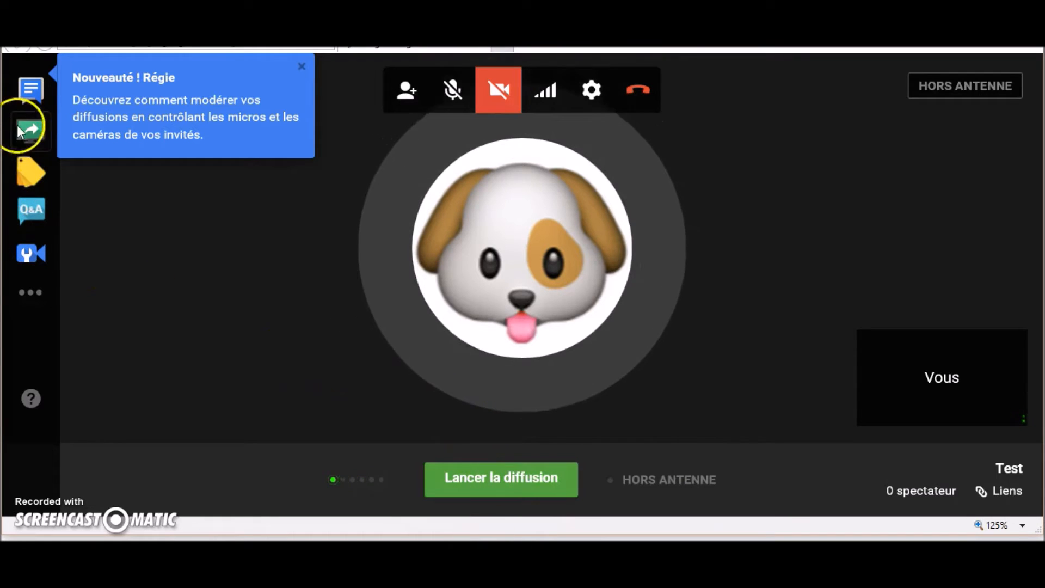
# - Show the group chat and switch to the Q&A app for participants' questions
pyautogui.click(22, 93)
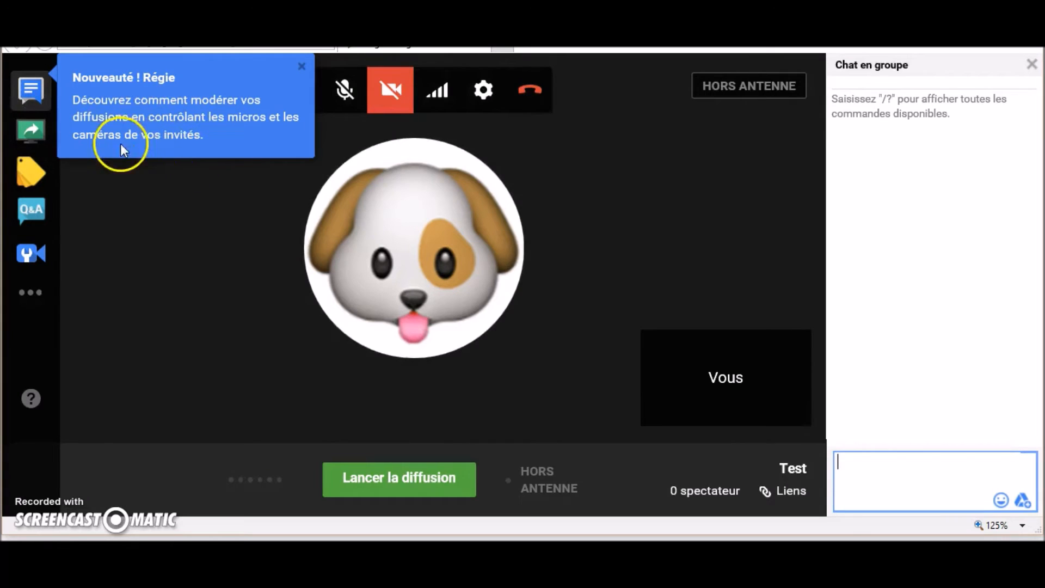
pyautogui.click(43, 208)
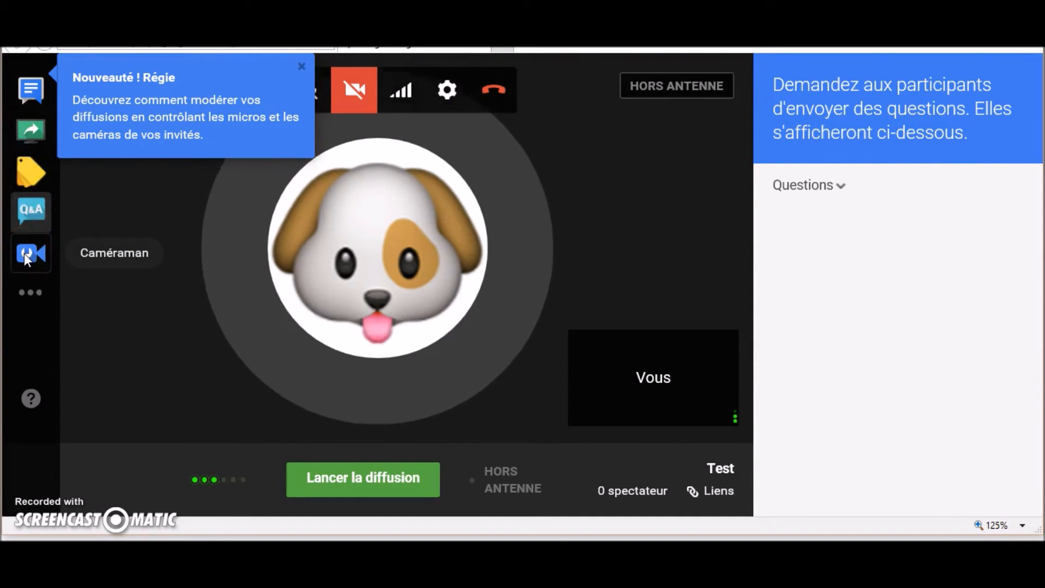
# - Share the full screen with the other participants and dismiss the Régie tip
pyautogui.click(37, 135)
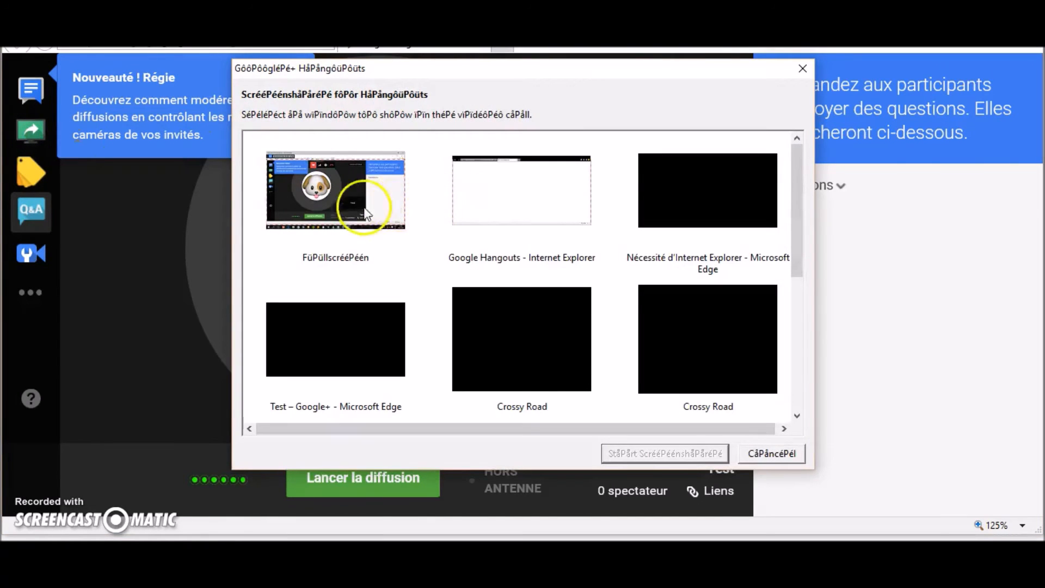
pyautogui.click(366, 213)
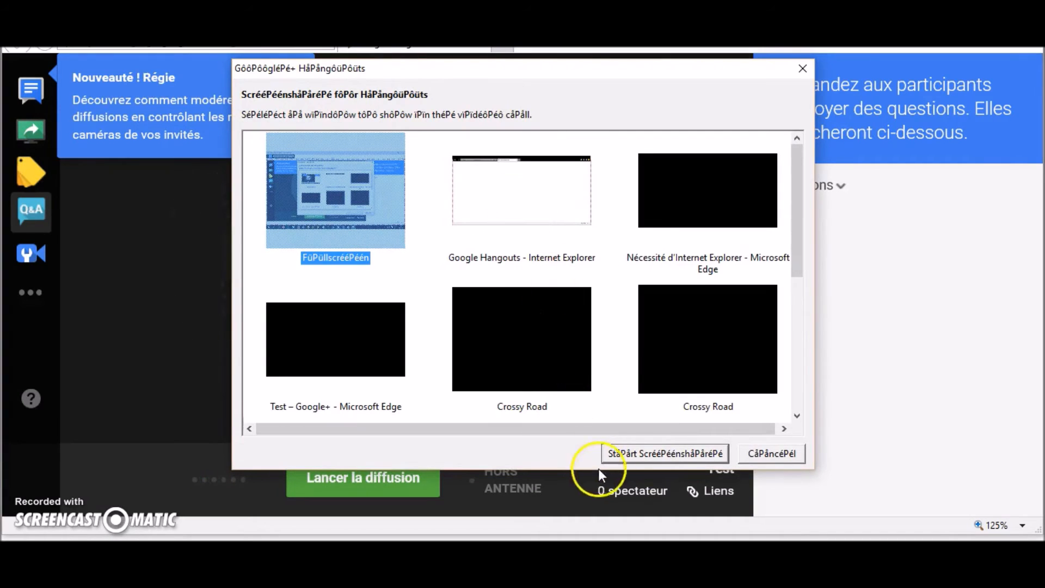
pyautogui.click(631, 448)
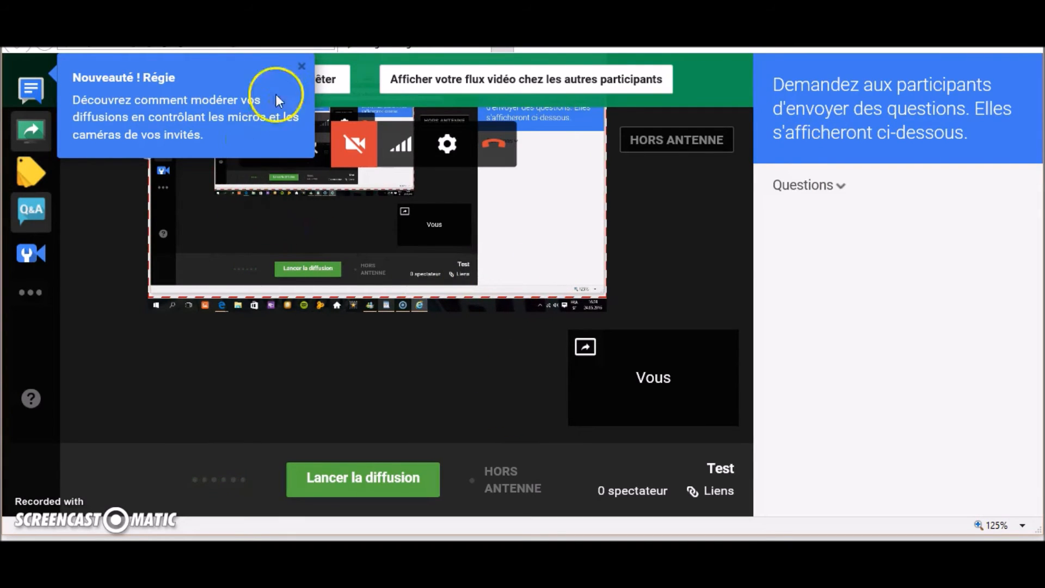
pyautogui.click(303, 66)
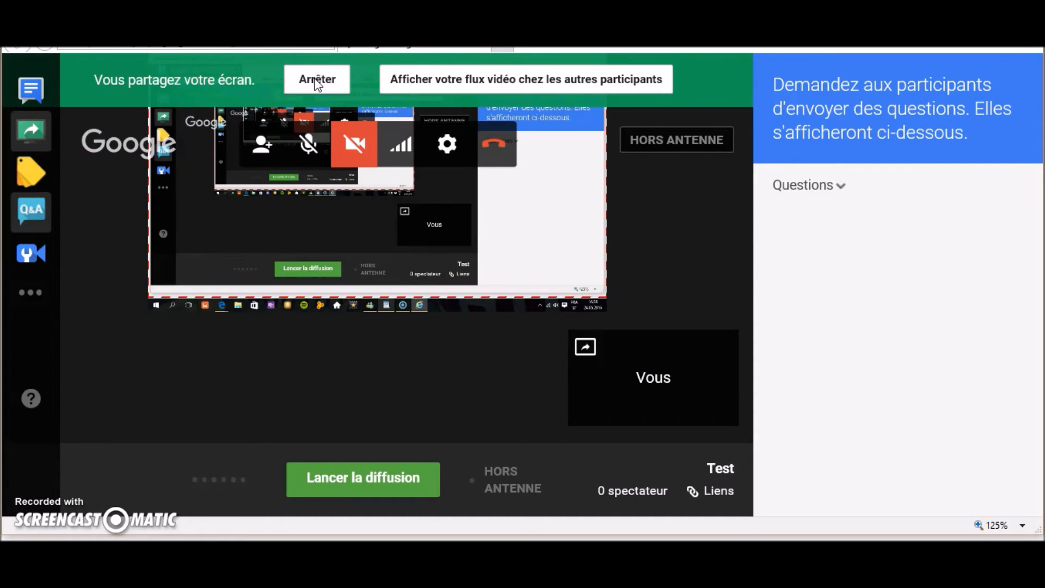
pyautogui.click(424, 80)
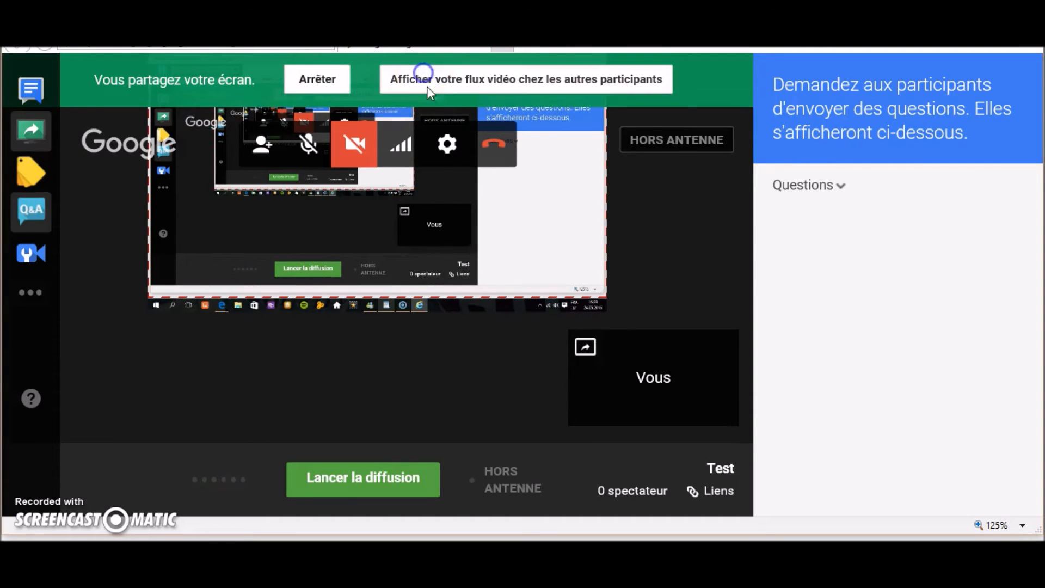
# - Launch the live broadcast of the Test hangout, confirm the launch and dismiss the on-air notice
pyautogui.click(364, 480)
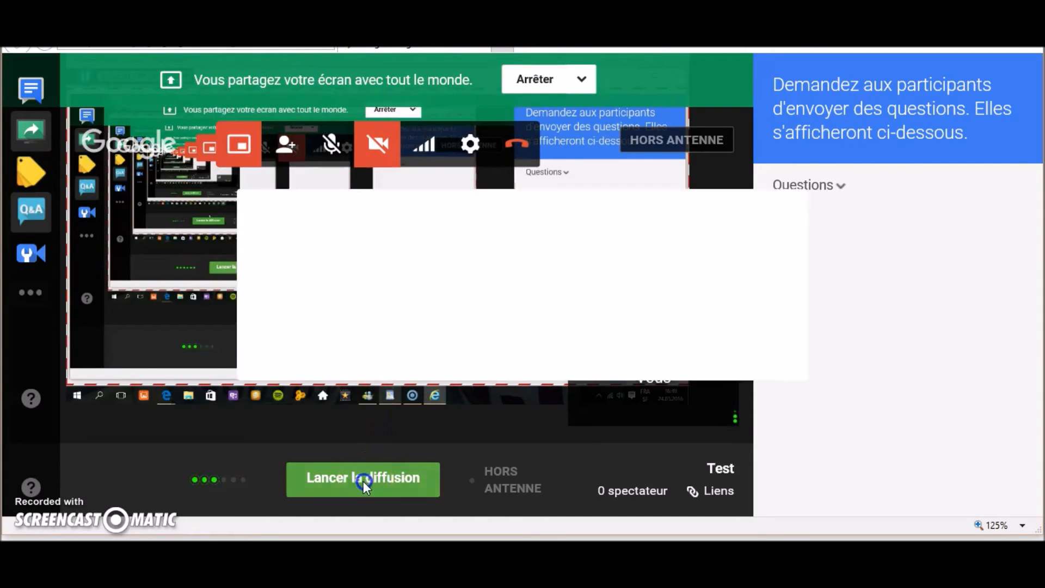
pyautogui.click(337, 325)
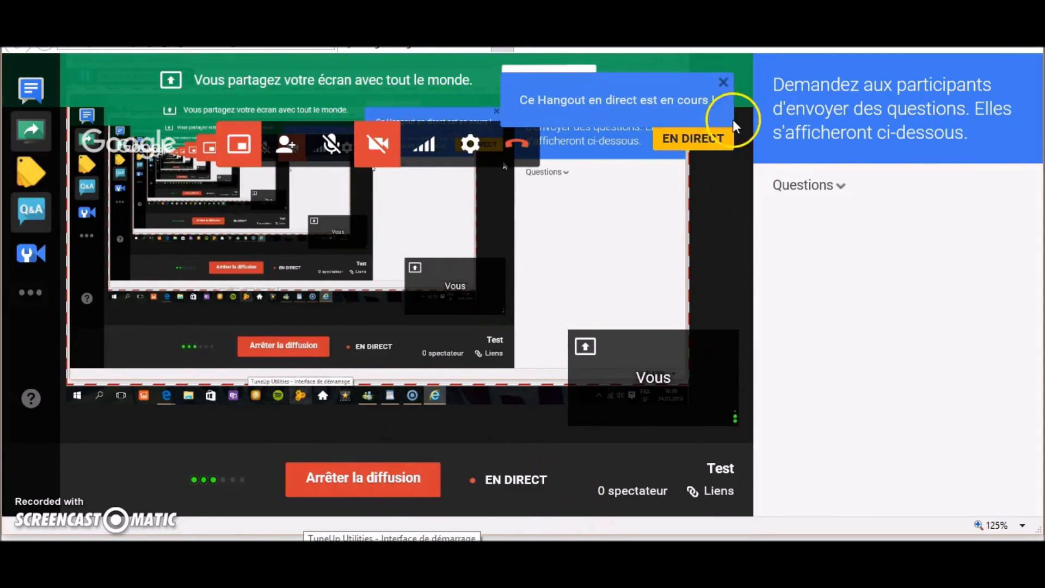
pyautogui.click(722, 85)
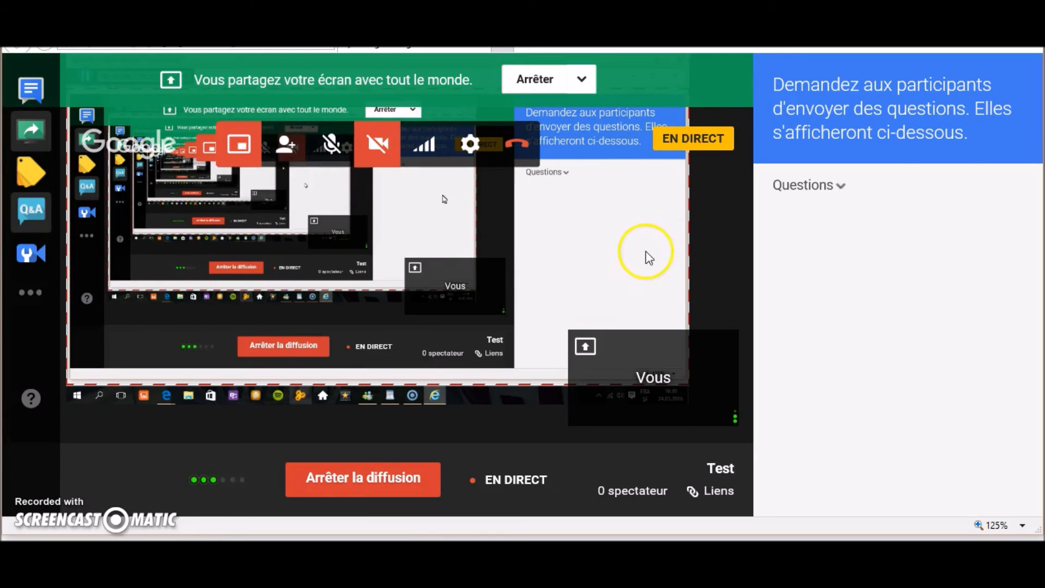
# - Mute the microphone during the broadcast and turn it back on
pyautogui.click(325, 156)
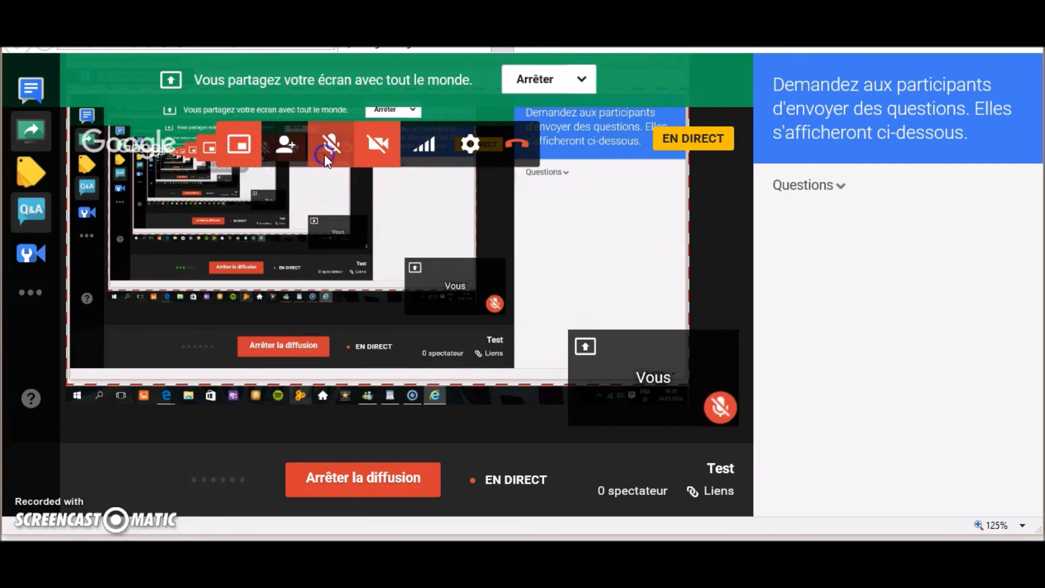
pyautogui.click(329, 150)
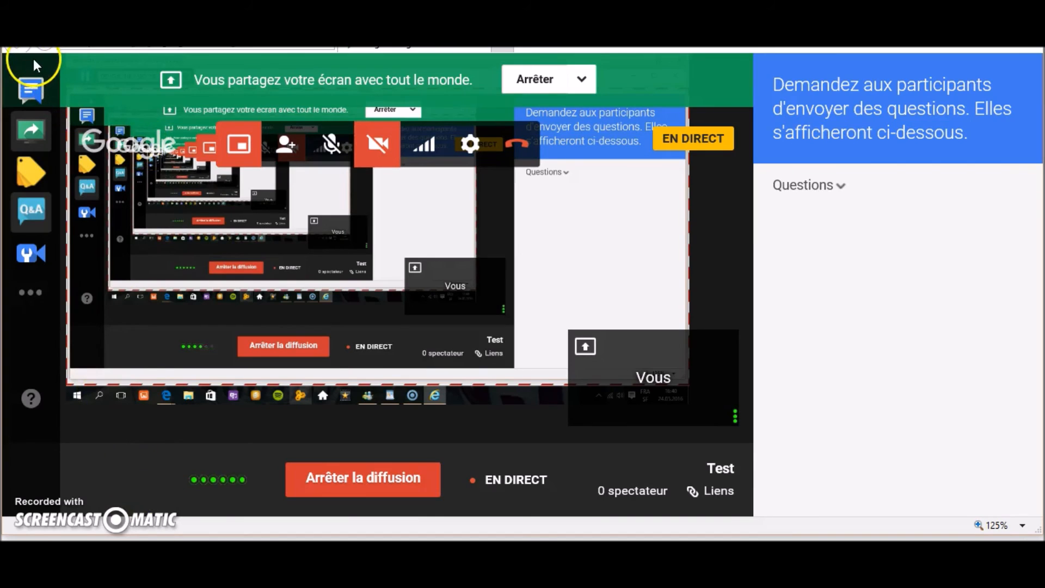
# - Stop the live broadcast of the Test hangout and dismiss the notice about it
pyautogui.click(362, 479)
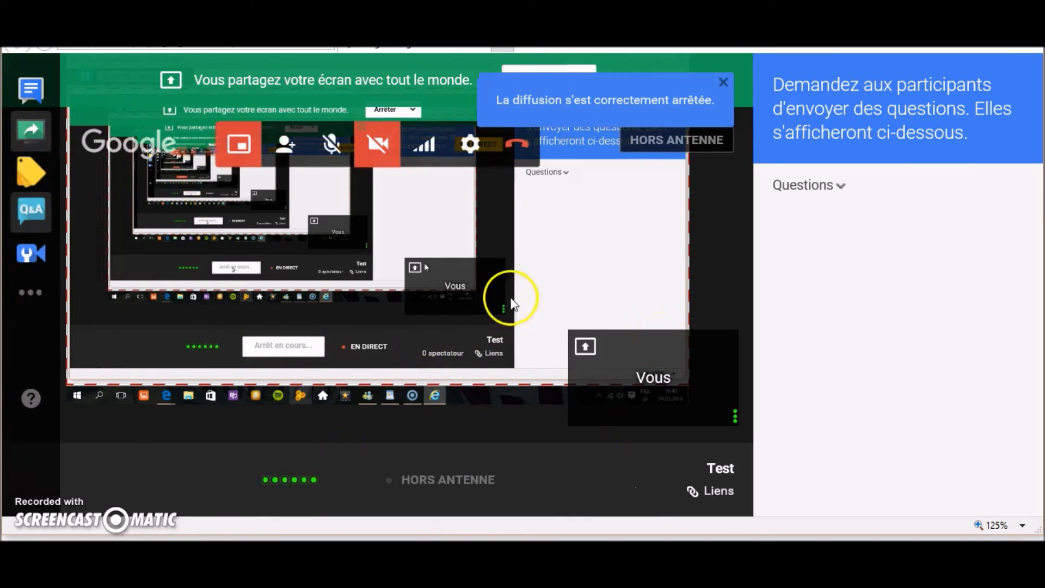
pyautogui.click(722, 83)
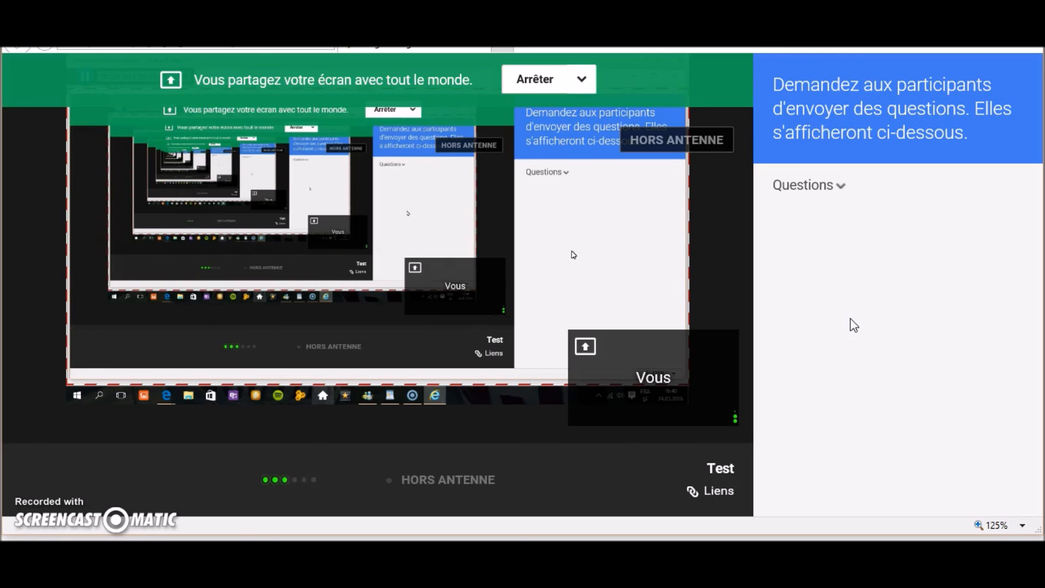
pyautogui.moveTo(475, 202)
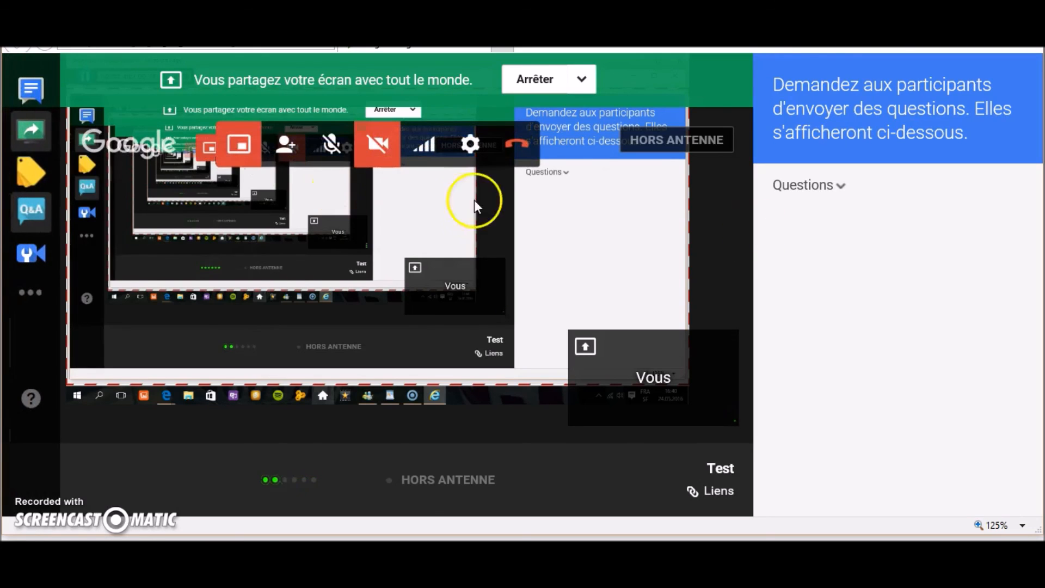